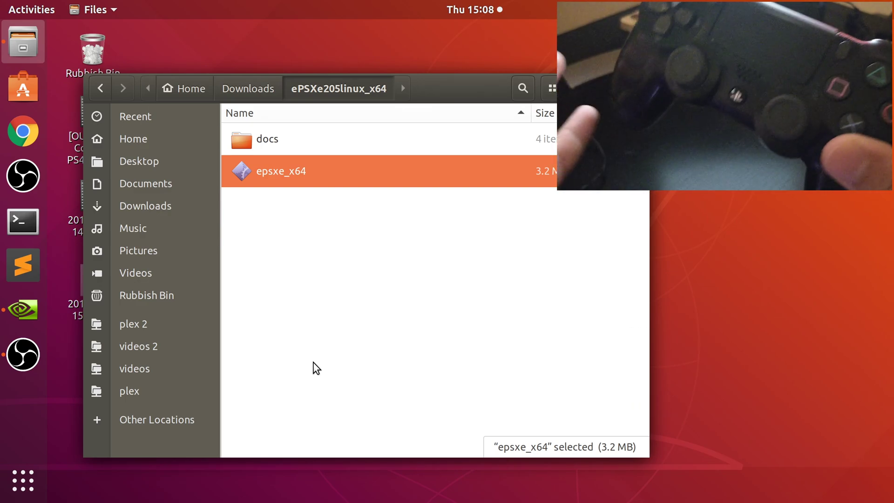
# Pair the Wireless Controller in Bluetooth Settings from the system menu, then close Settings
pyautogui.click(875, 9)
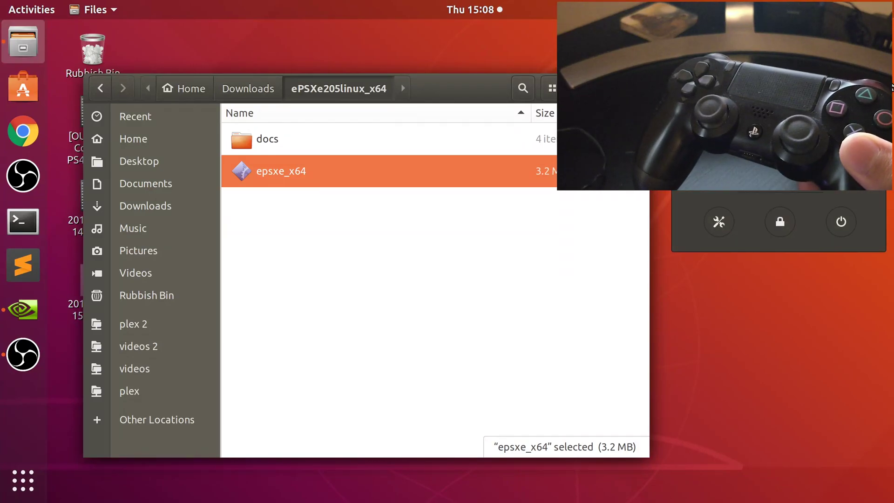
pyautogui.click(744, 172)
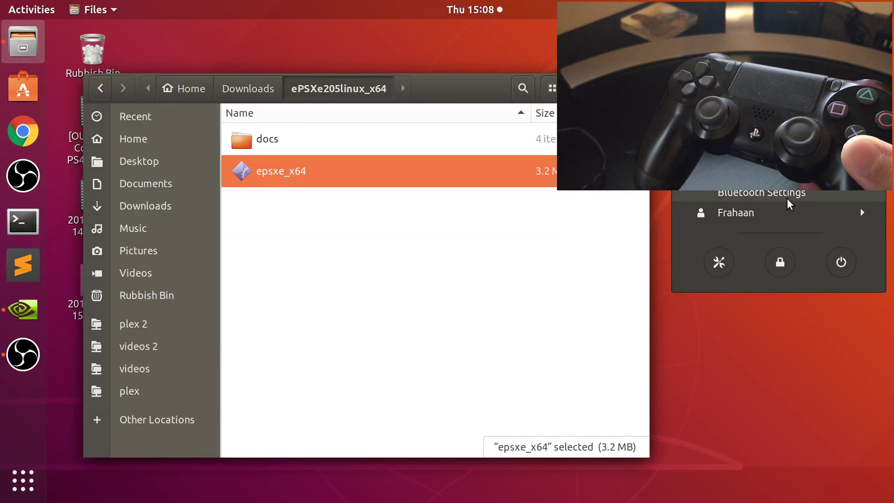
pyautogui.click(744, 191)
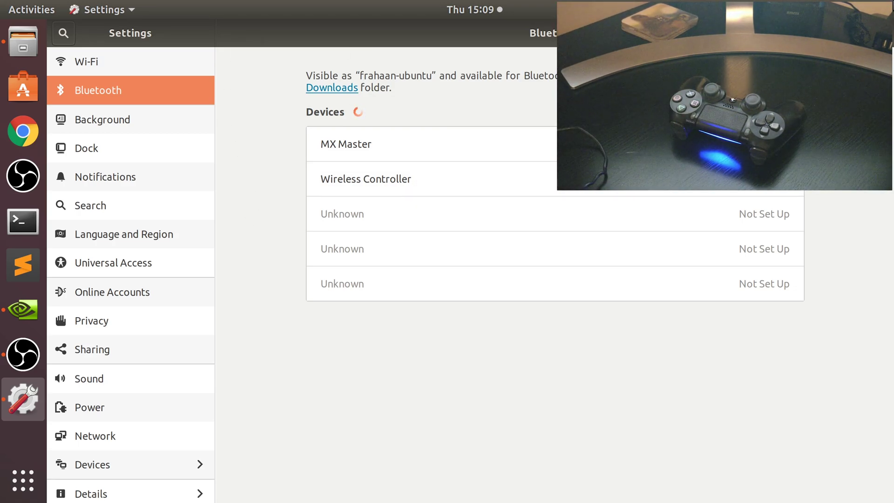
pyautogui.hotkey('ctrl', 'q')
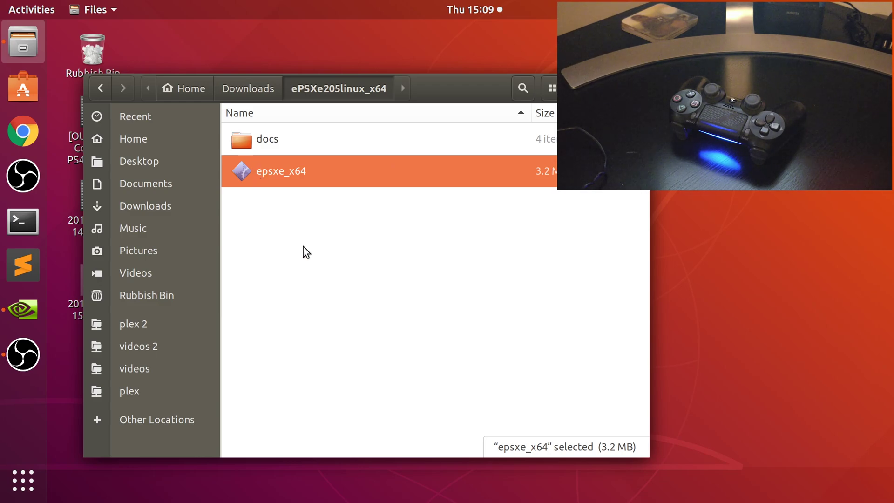
# Open a terminal in the ePSXe205linux_x64 folder and try running ./epsxe_x64
pyautogui.click(309, 200)
pyautogui.click(306, 178)
pyautogui.rightClick(288, 236)
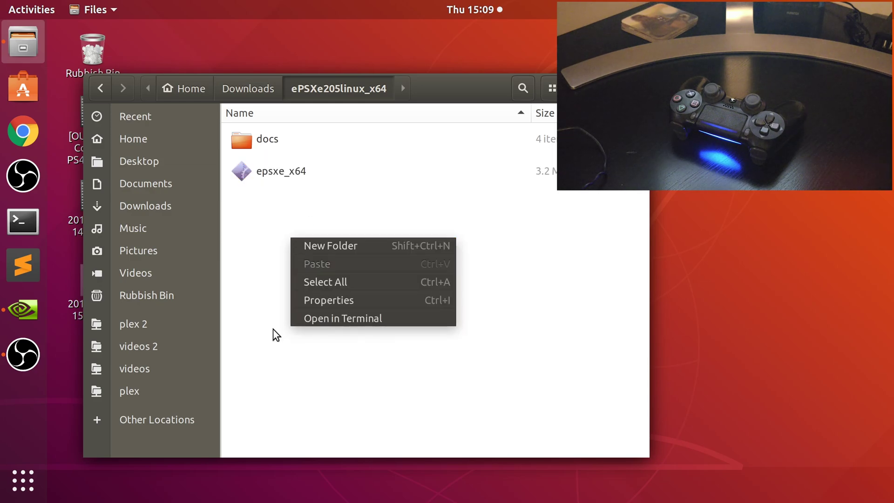
pyautogui.click(309, 317)
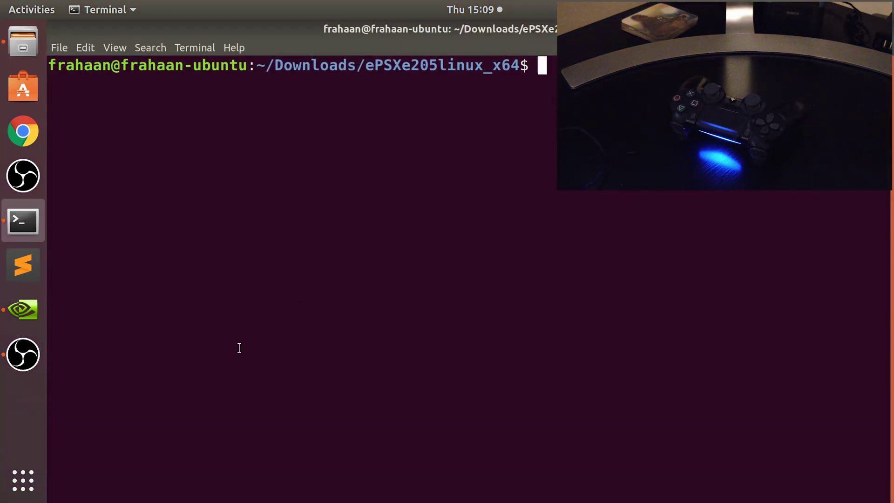
pyautogui.write('./epsxe_x64')
pyautogui.press('Return')
# Install libcurl3 with sudo apt-get, confirming with y, then relaunch ./epsxe_x64
pyautogui.write('su')
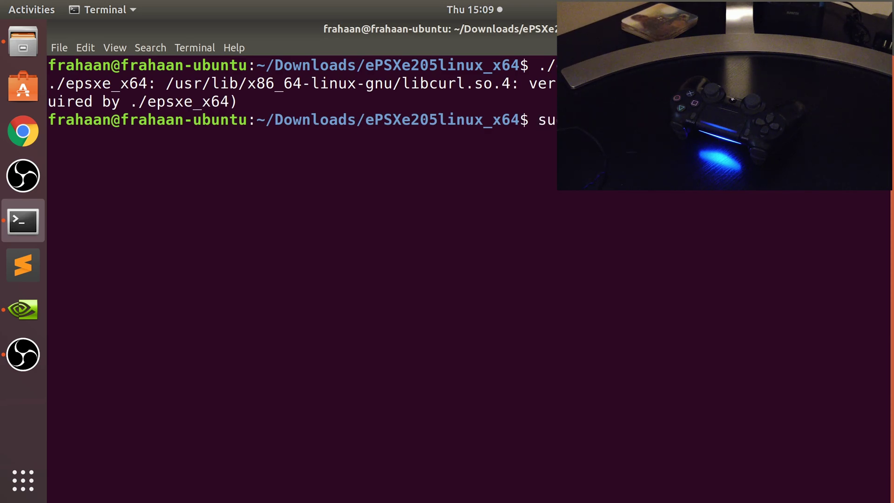
pyautogui.press('Return')
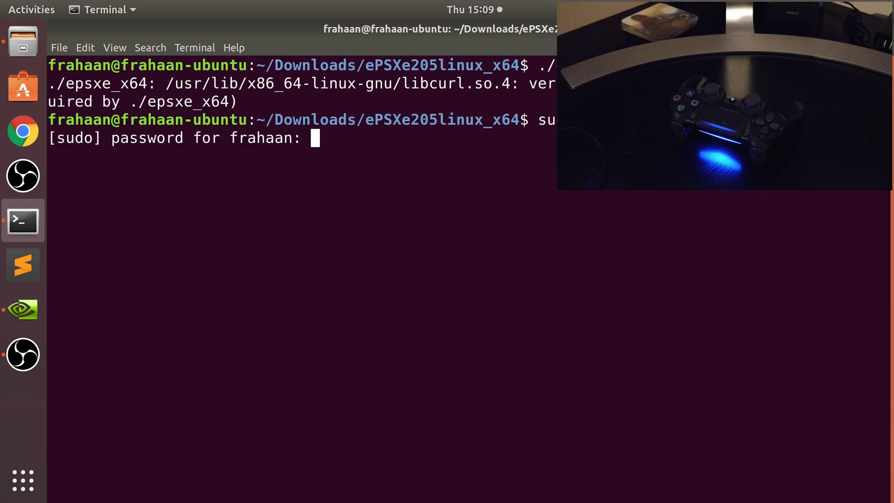
pyautogui.press('Return')
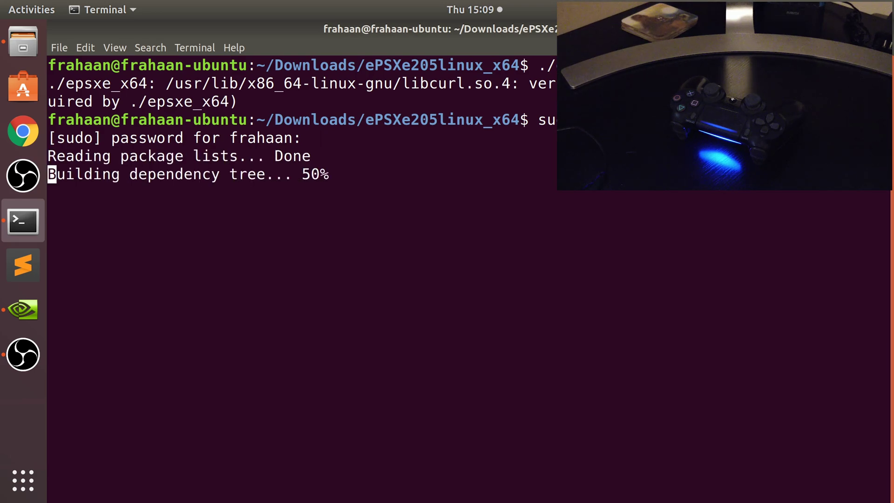
pyautogui.write('y')
pyautogui.press('Return')
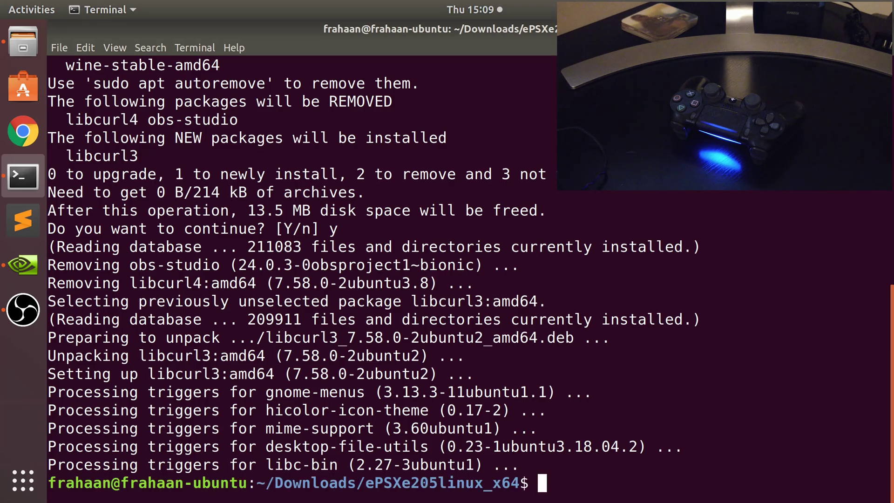
pyautogui.press('Up')
pyautogui.press('Up')
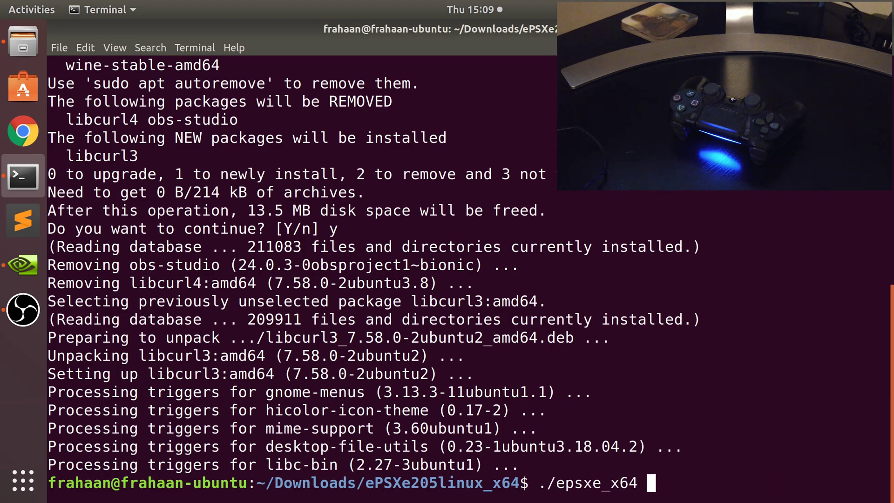
pyautogui.press('Return')
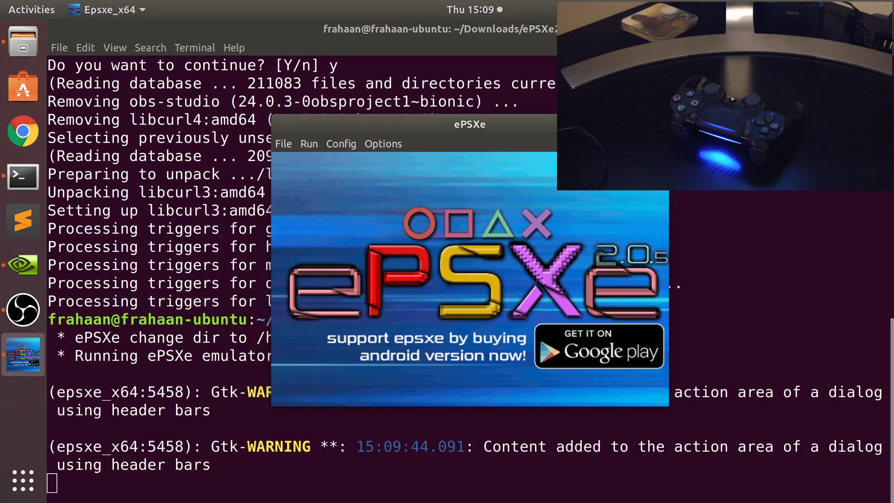
# Keep the terminal running, hide it, and open Config > Game Pads > Port 1 > Pad 1
pyautogui.click(883, 28)
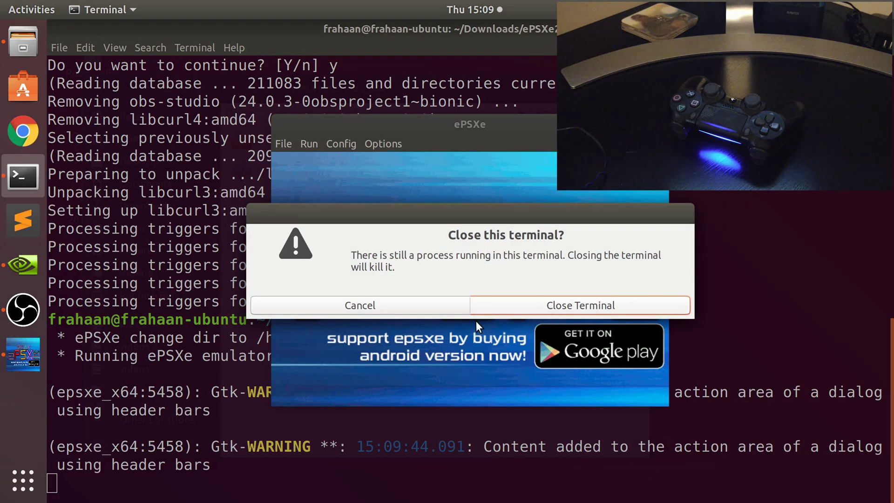
pyautogui.click(361, 305)
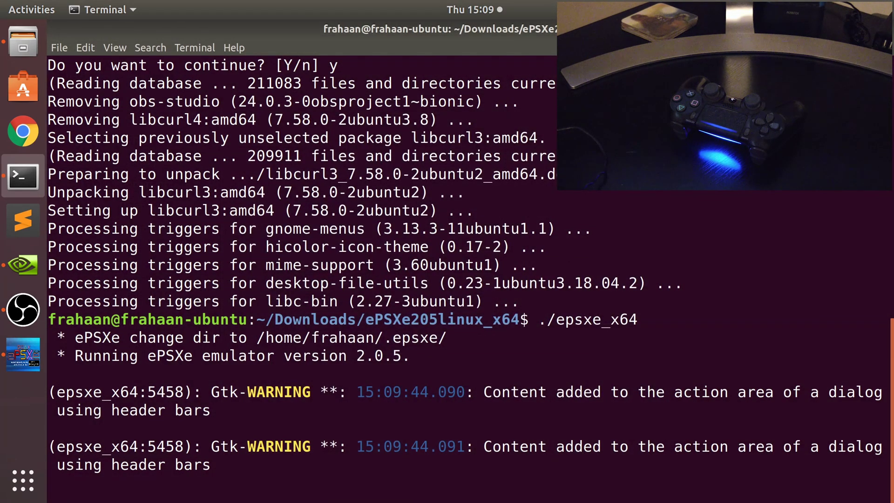
pyautogui.press('super+h')
pyautogui.click(334, 146)
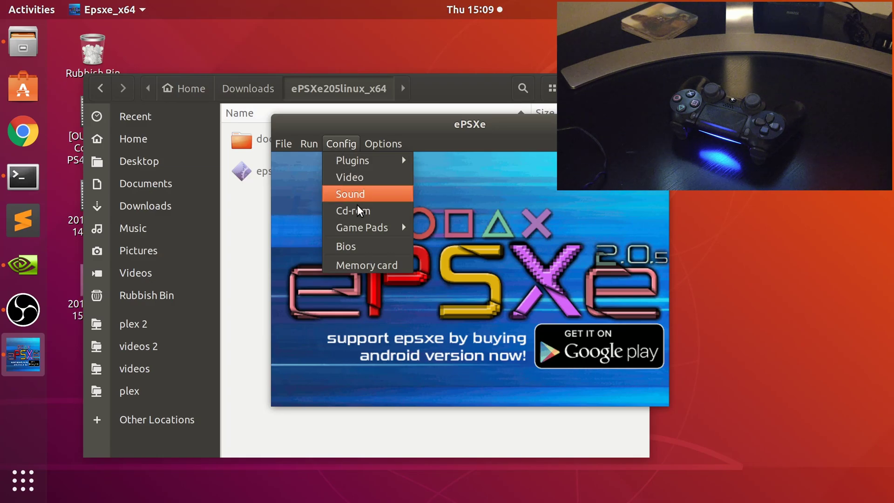
pyautogui.moveTo(369, 226)
pyautogui.moveTo(443, 227)
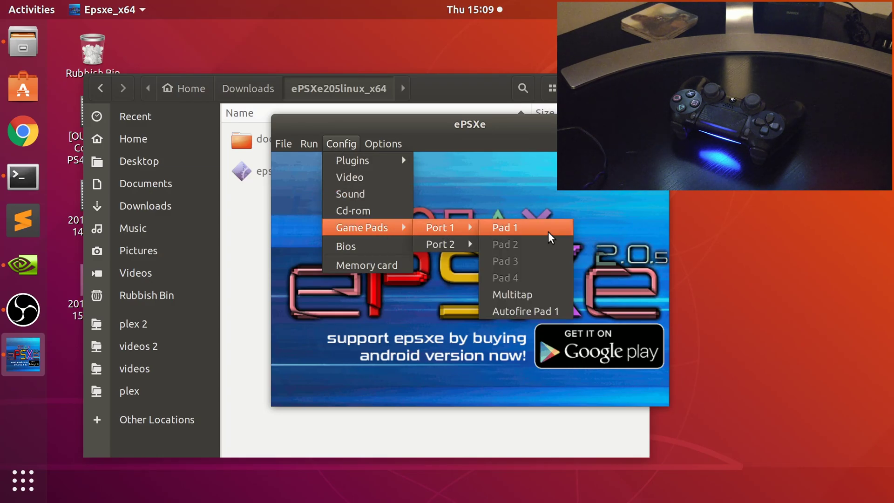
pyautogui.click(535, 227)
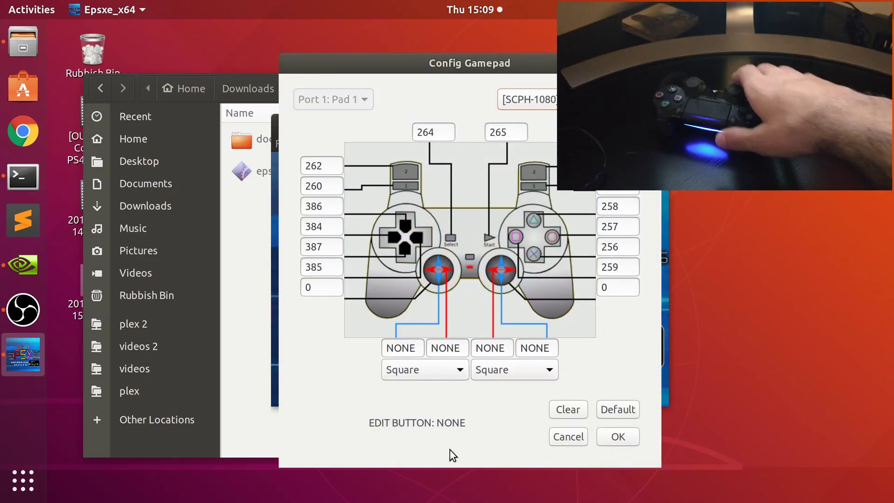
# Reset Pad 1 mappings to Default, map Triangle, and keep the SCPH-1080 controller model
pyautogui.click(631, 411)
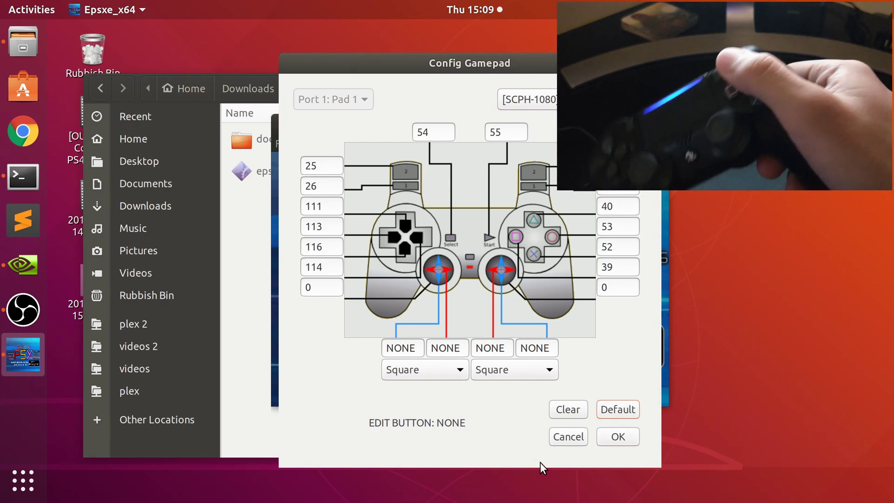
pyautogui.click(617, 206)
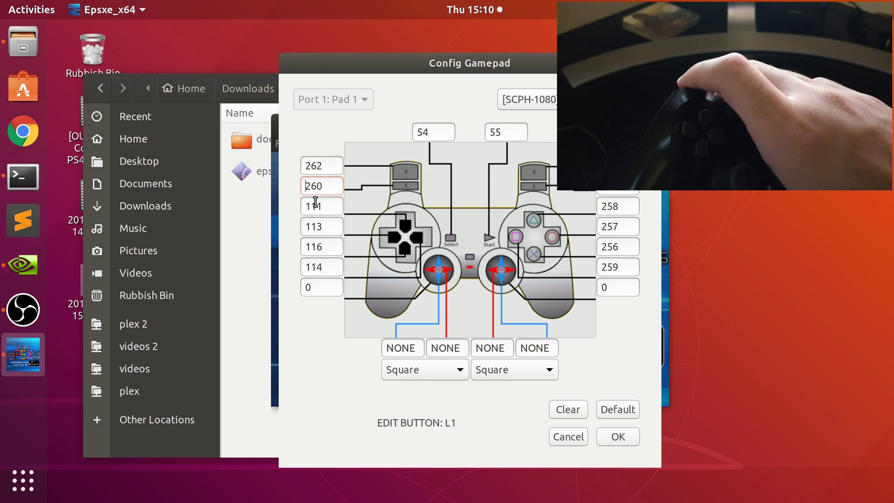
pyautogui.click(539, 92)
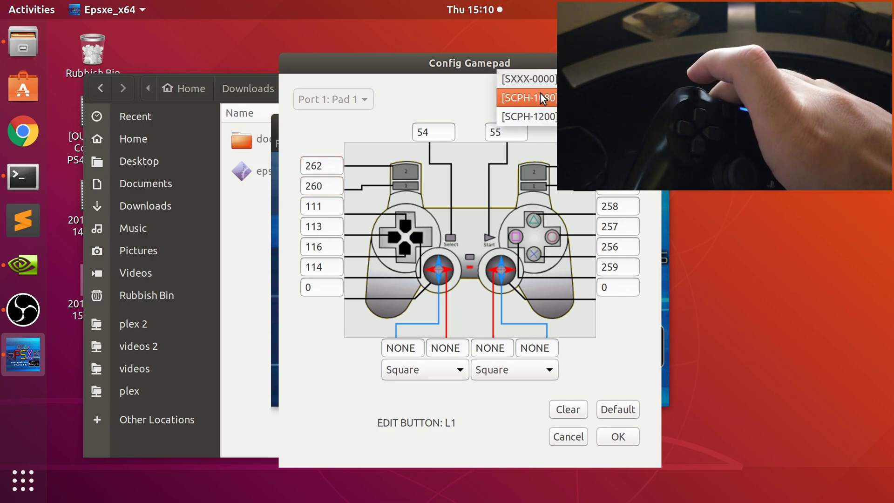
pyautogui.click(457, 97)
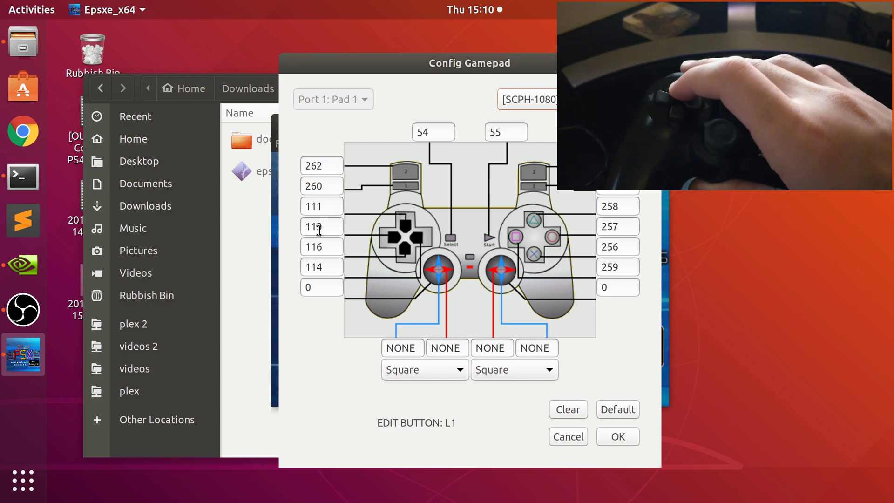
# Map the d-pad to 386, 384, 387, 385, Select to 264, Start to 265, and save
pyautogui.click(313, 206)
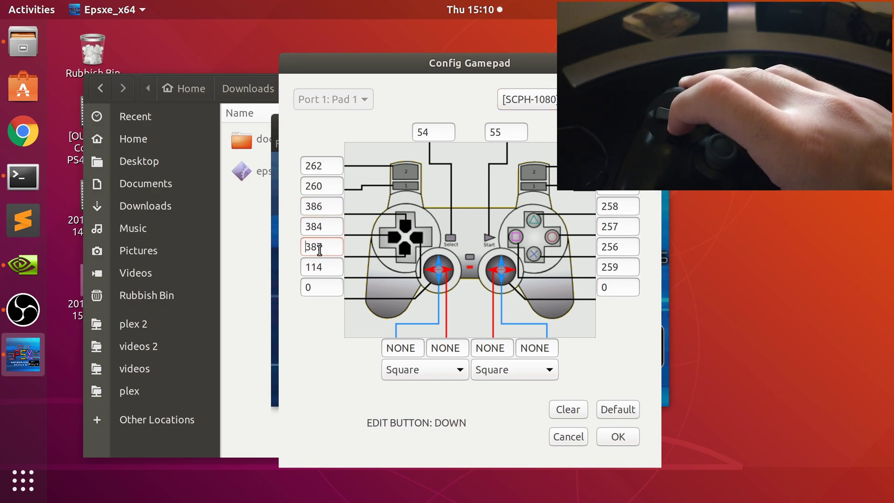
pyautogui.click(444, 136)
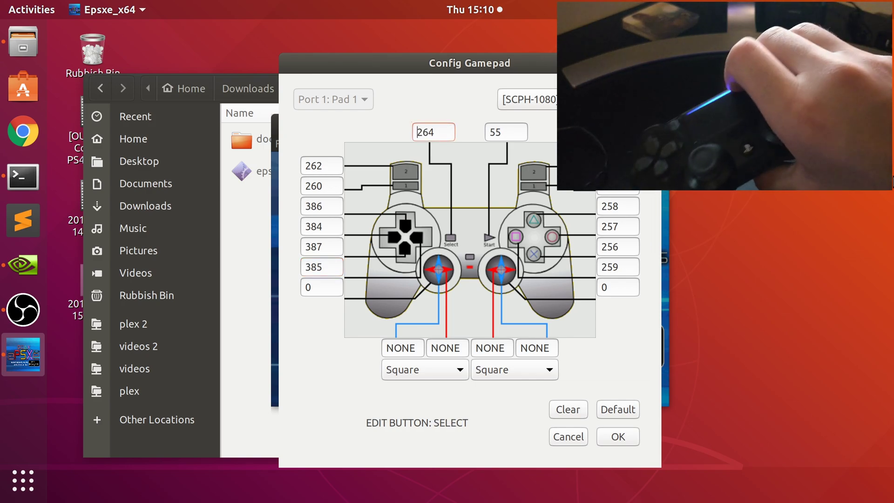
pyautogui.click(502, 133)
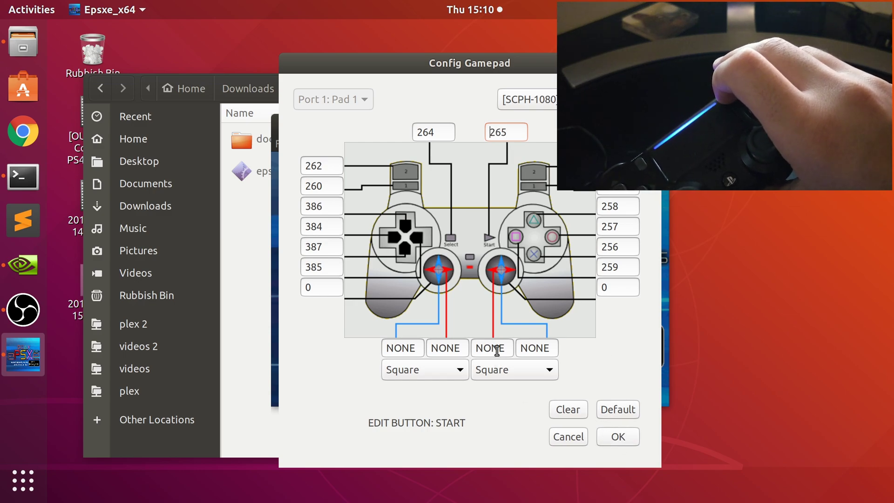
pyautogui.click(603, 437)
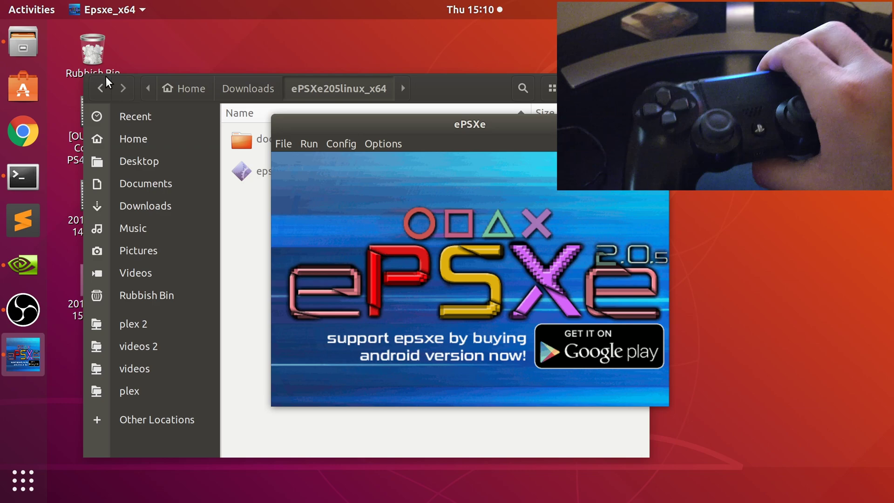
# Run ISO with Crash Bandicoot.bin from Downloads > Crash Bandicoot to boot the game
pyautogui.click(288, 142)
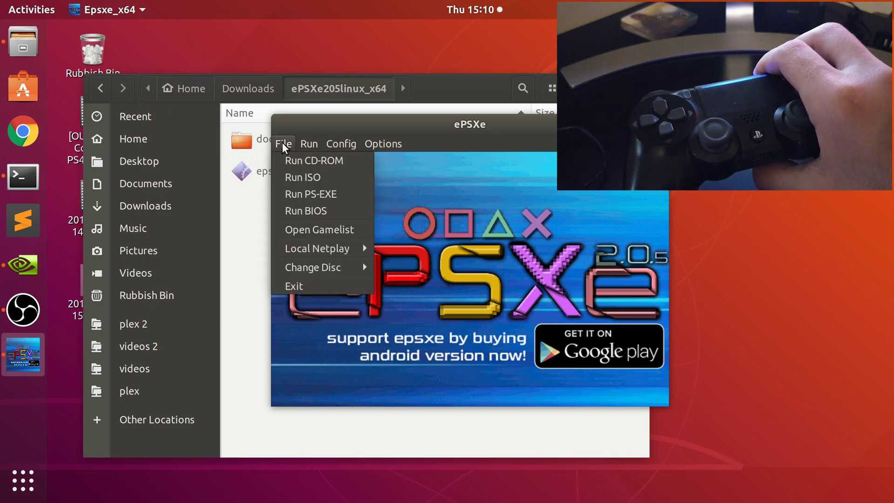
pyautogui.click(286, 171)
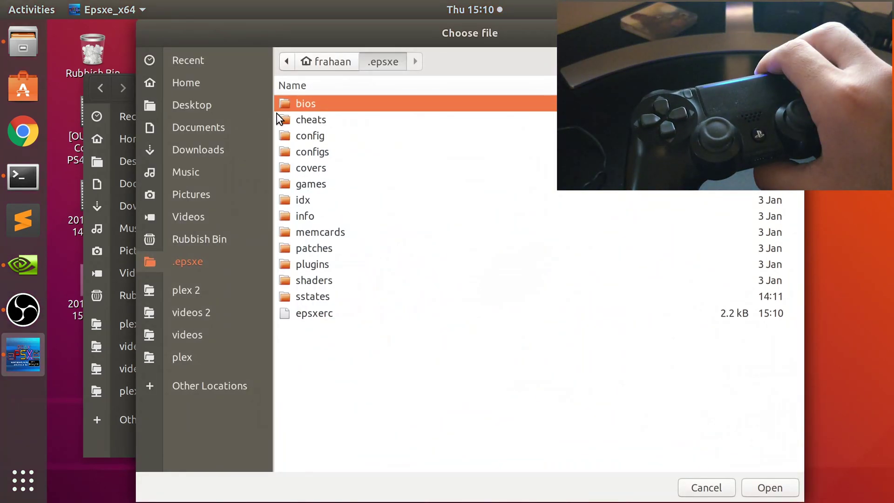
pyautogui.click(196, 142)
pyautogui.doubleClick(293, 121)
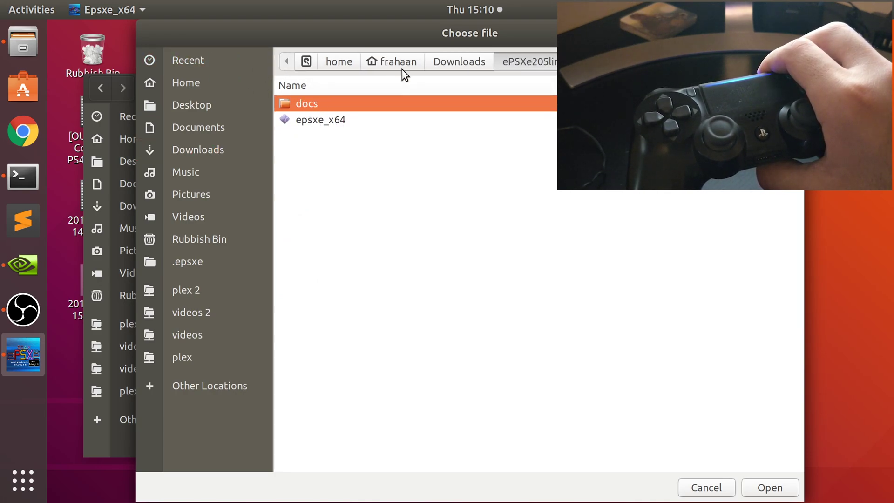
pyautogui.click(434, 71)
pyautogui.click(358, 105)
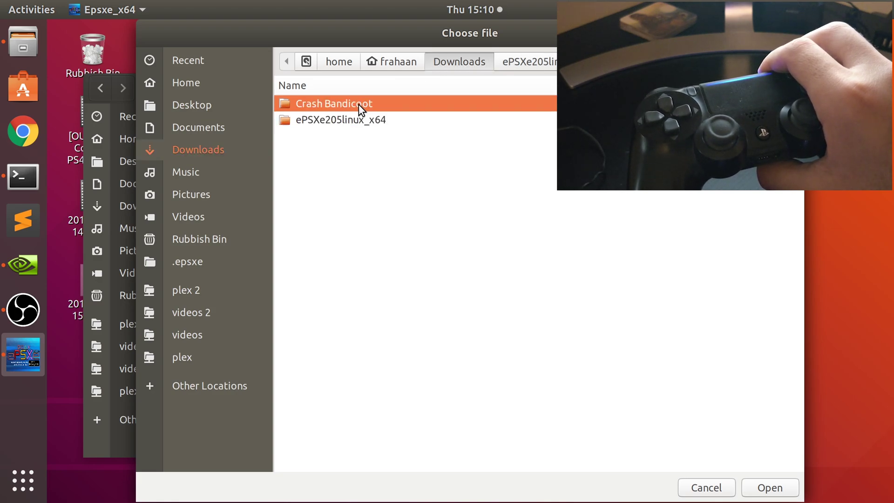
pyautogui.doubleClick(358, 104)
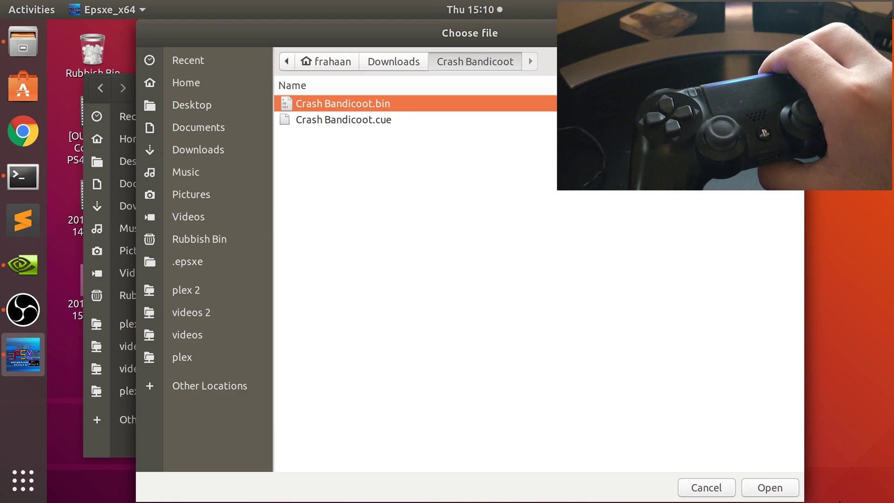
pyautogui.click(791, 487)
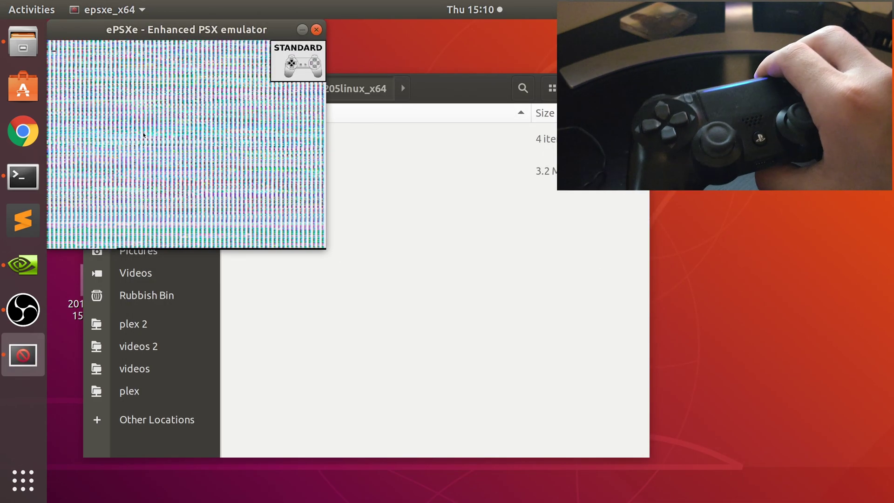